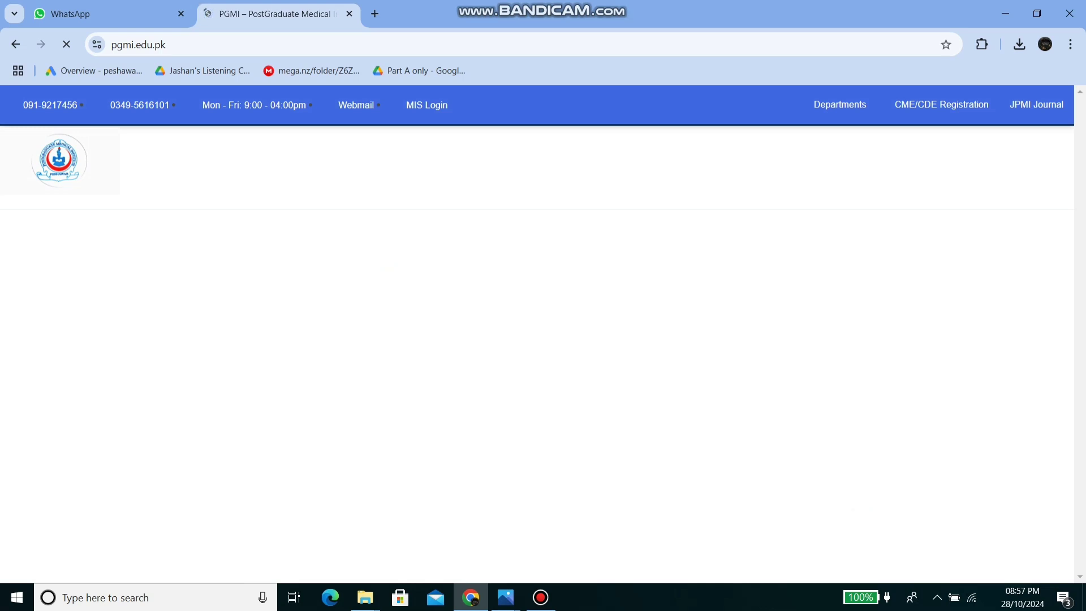
Begin entering the applicant's full name in the FCPS-II registration form.
mouse_move(541, 597)
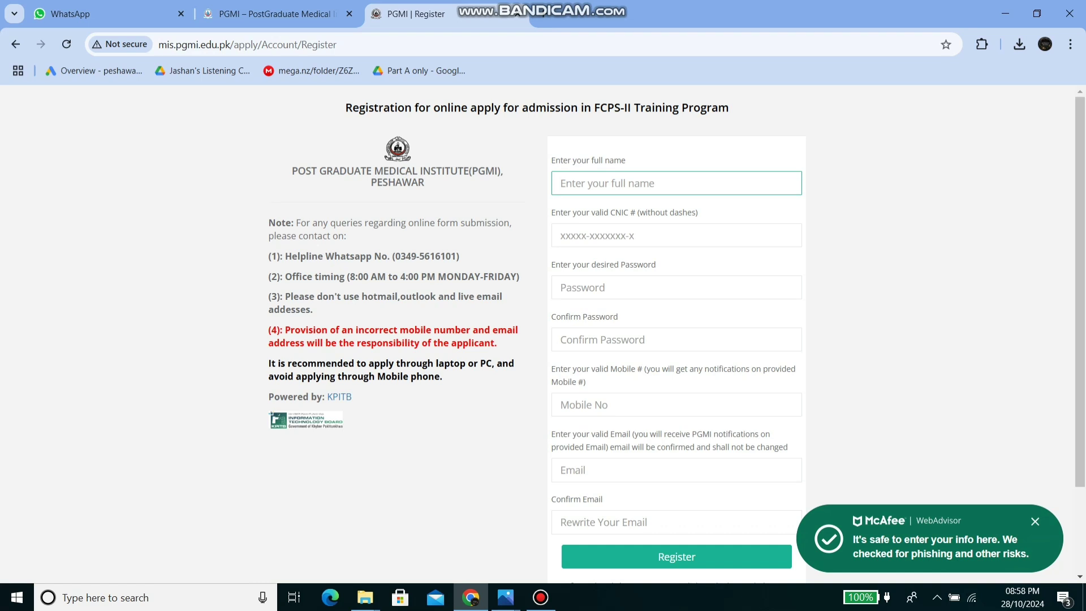
type("A")
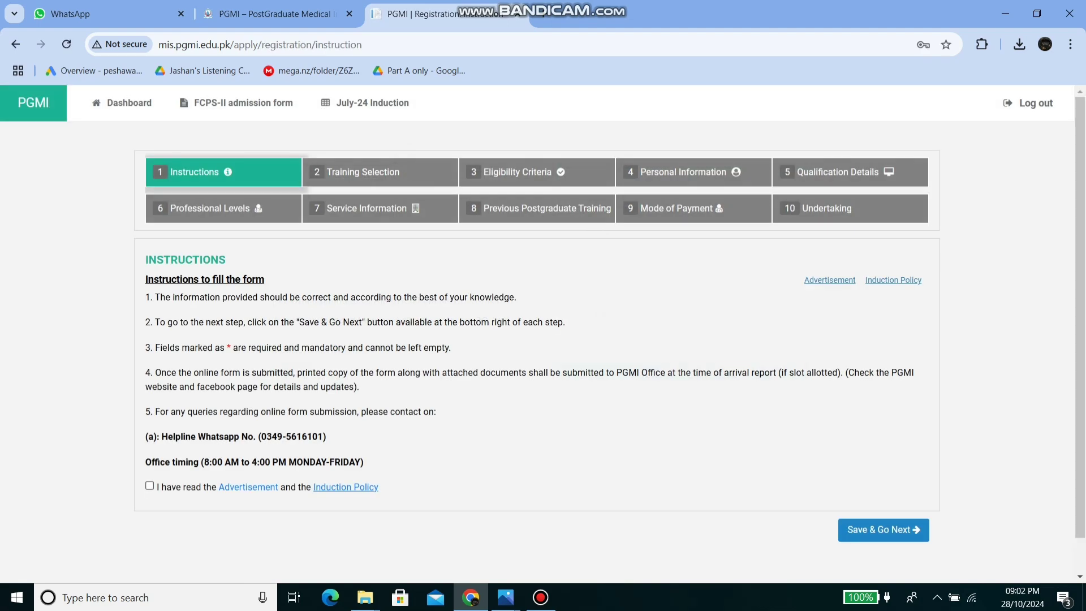
Confirm having read the Advertisement and Induction Policy, and save the instructions step to continue.
left_click(149, 486)
left_click(883, 530)
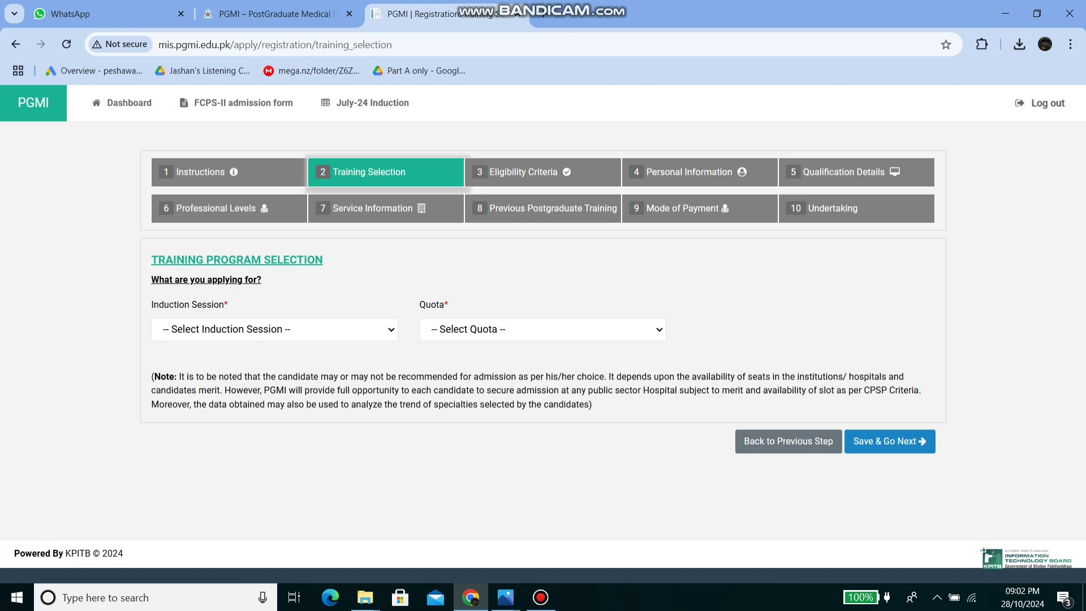
Choose FCPS-II -January 2025 as the induction session, First Fellowship as the training program and Open Merit as the quota.
left_click(274, 329)
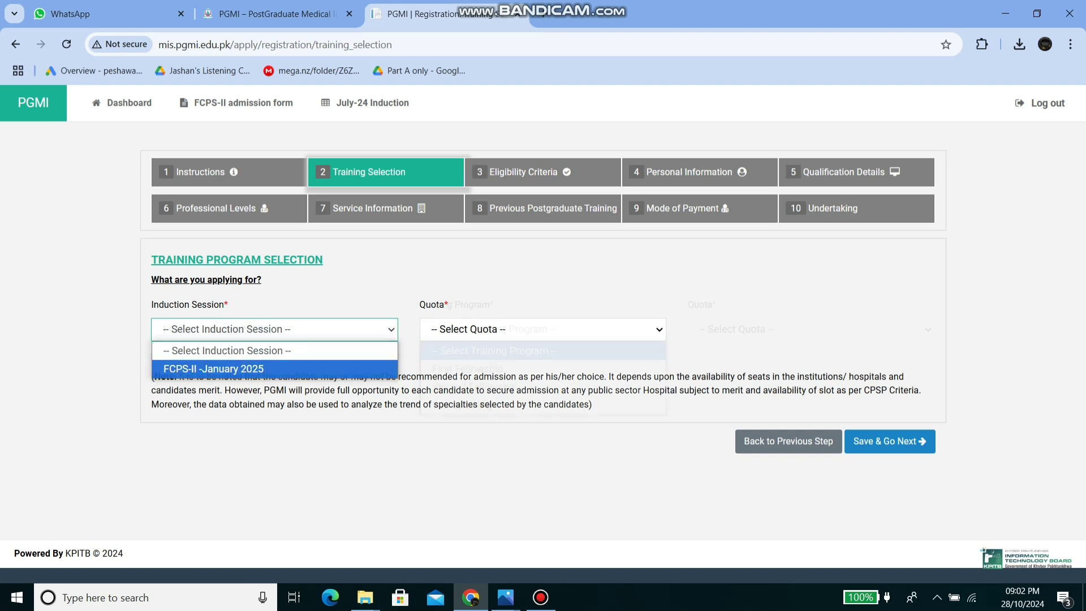
left_click(214, 368)
left_click(543, 330)
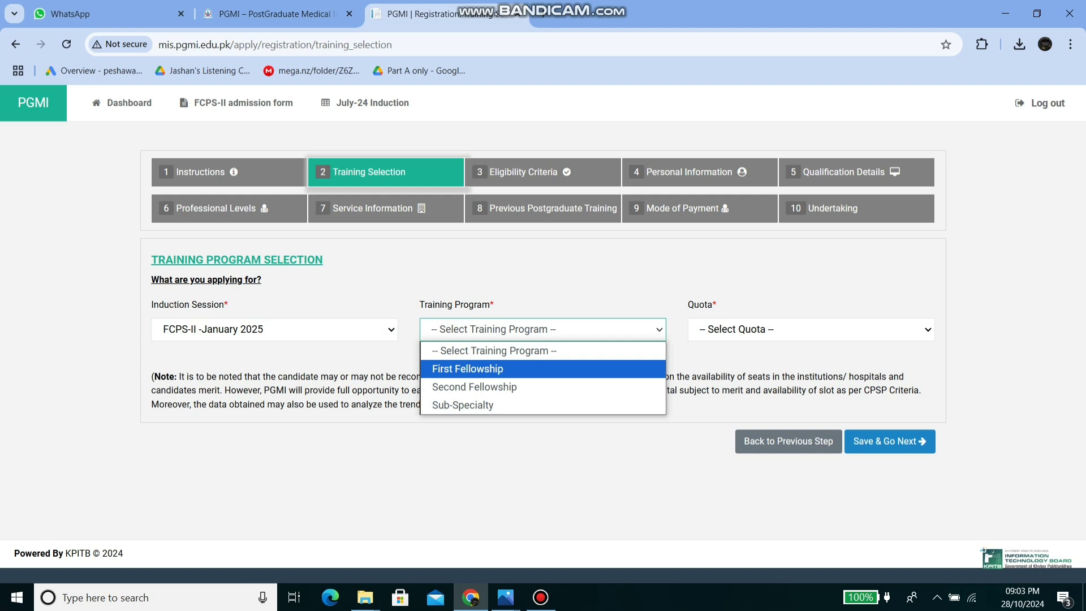
left_click(468, 369)
left_click(805, 329)
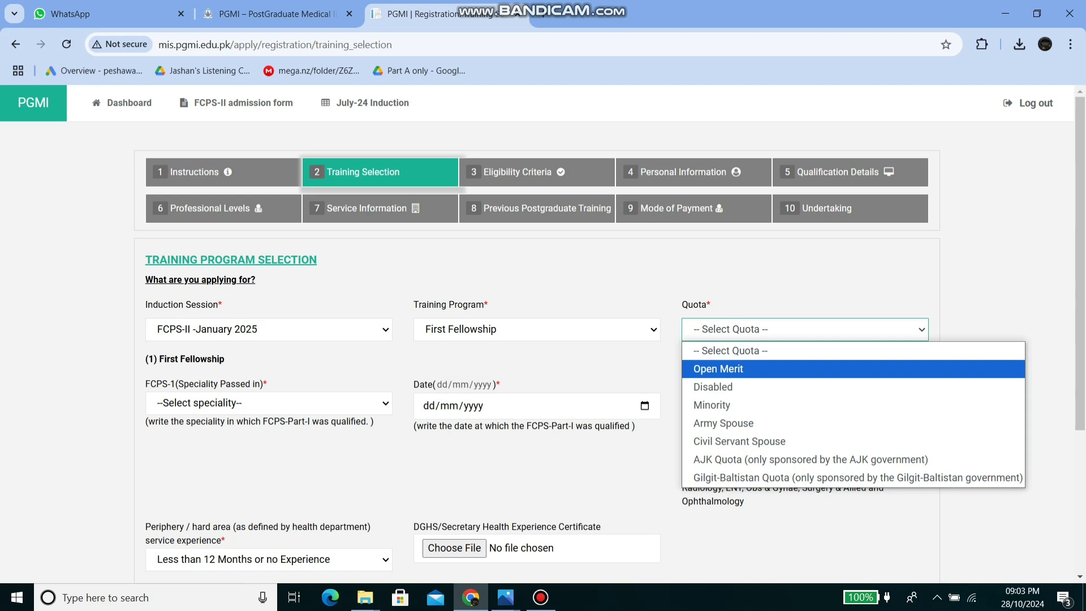
left_click(718, 369)
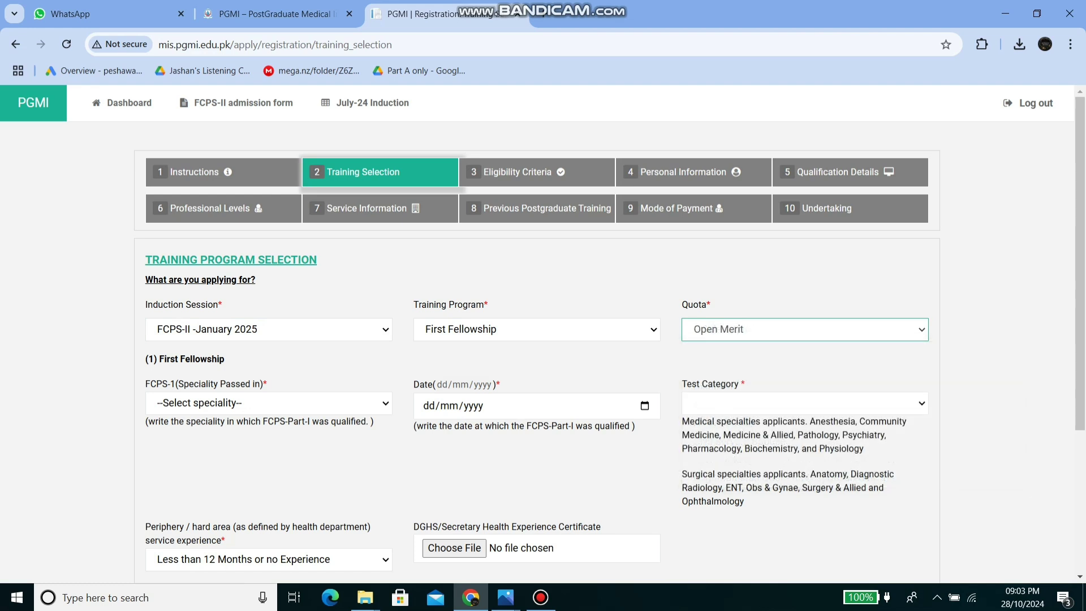
Set the FCPS-1 speciality to Surgery & Allied, its date to 20/08/2024 and the test category to Surgical Specialties.
left_click(268, 404)
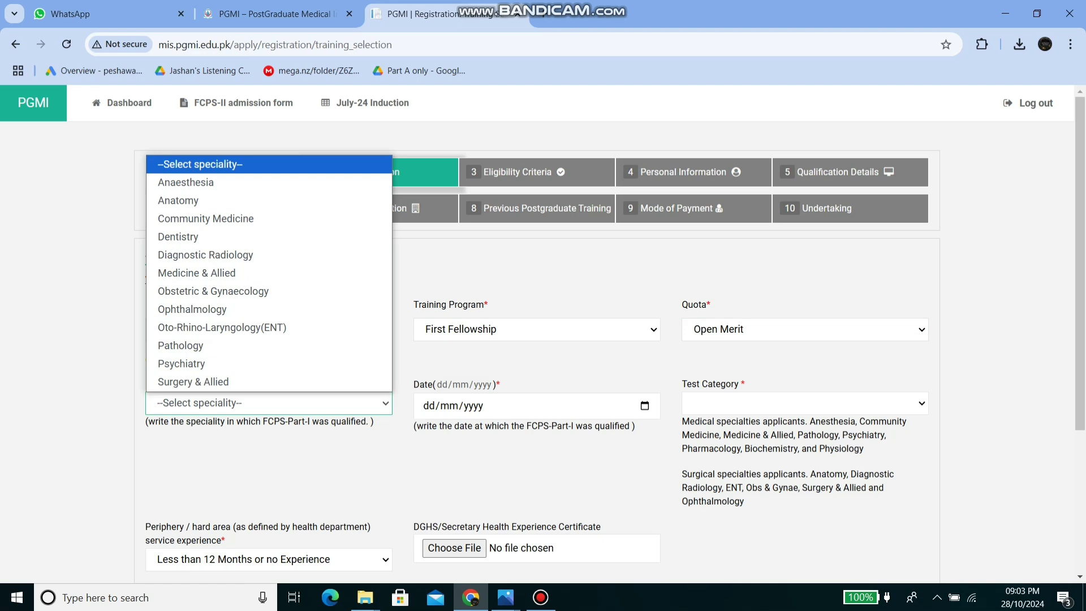
left_click(269, 382)
left_click(430, 405)
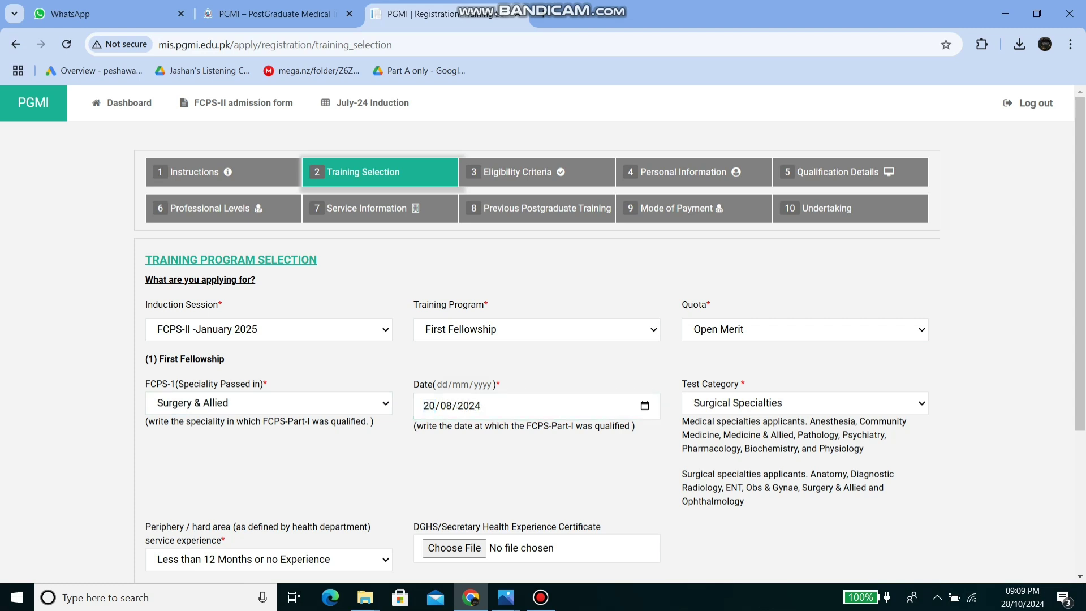
left_click(805, 403)
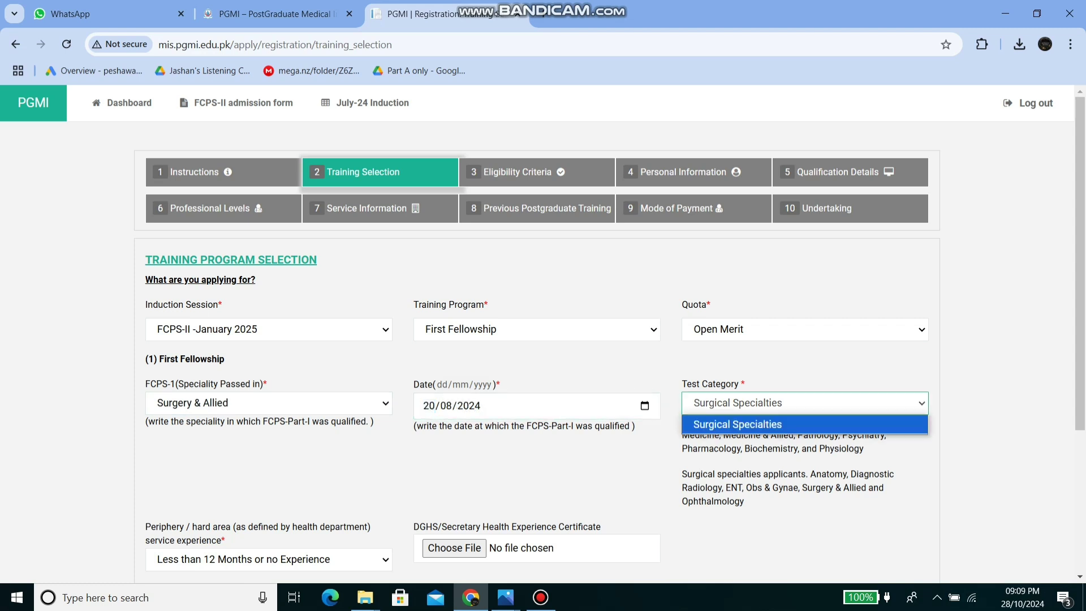
left_click(805, 424)
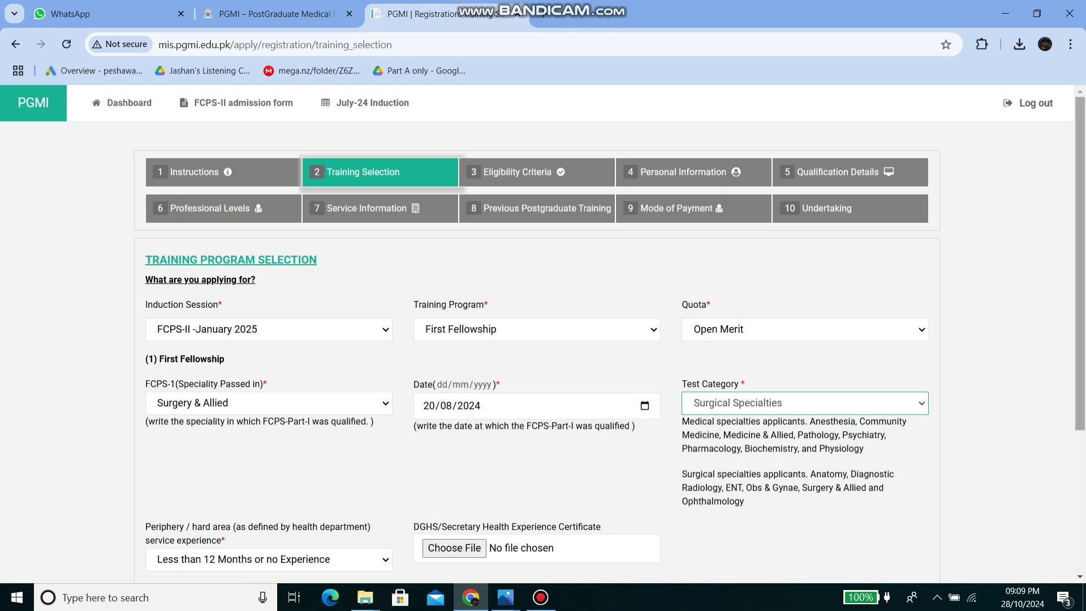
scroll(543, 334, "down", 1)
scroll(543, 333, "down", 1)
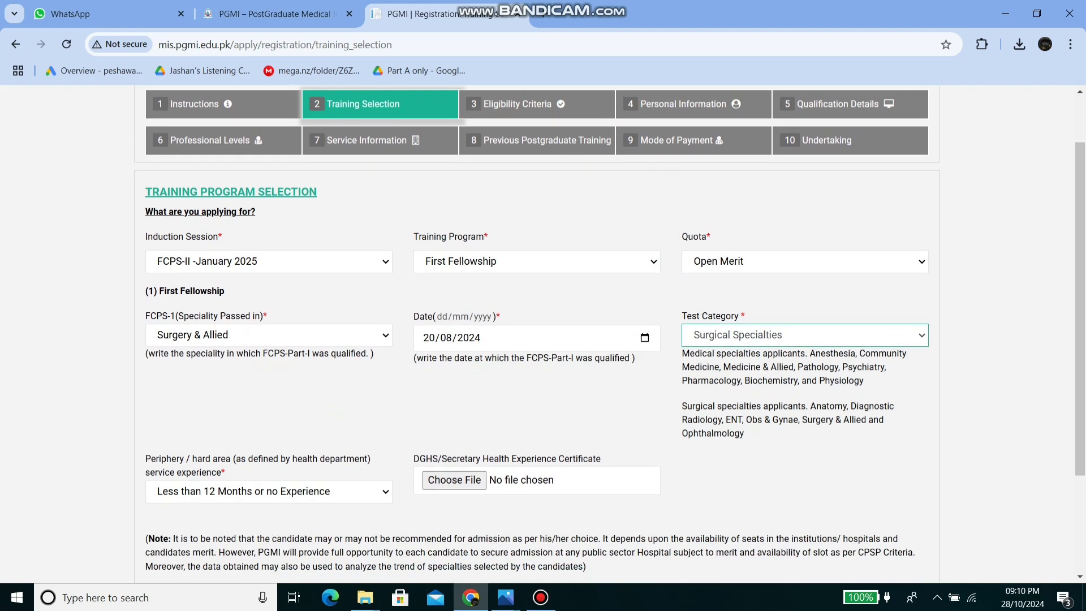
left_click(804, 334)
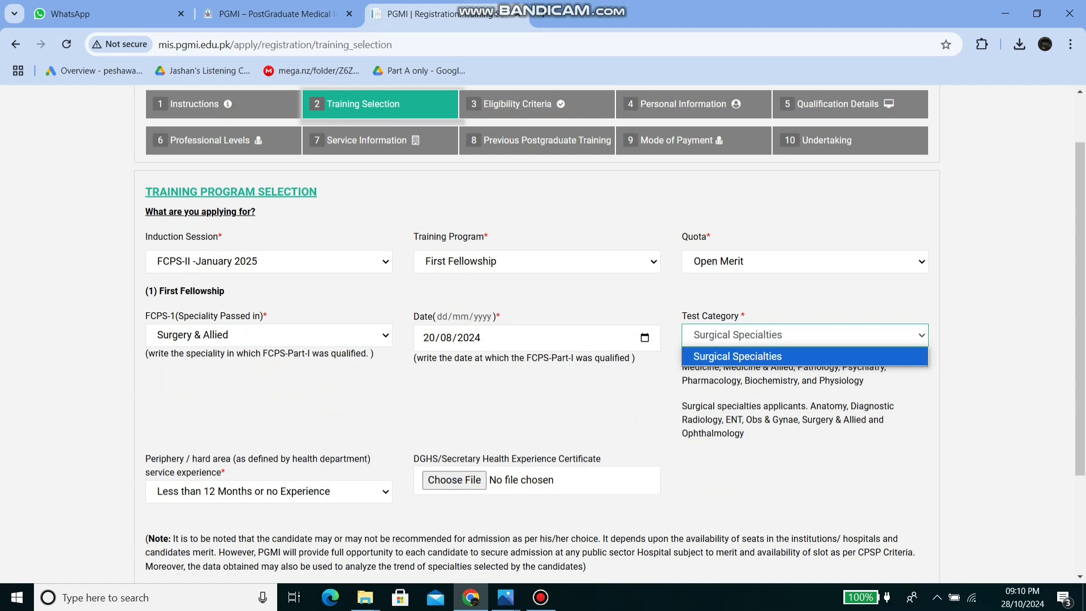
key("Return")
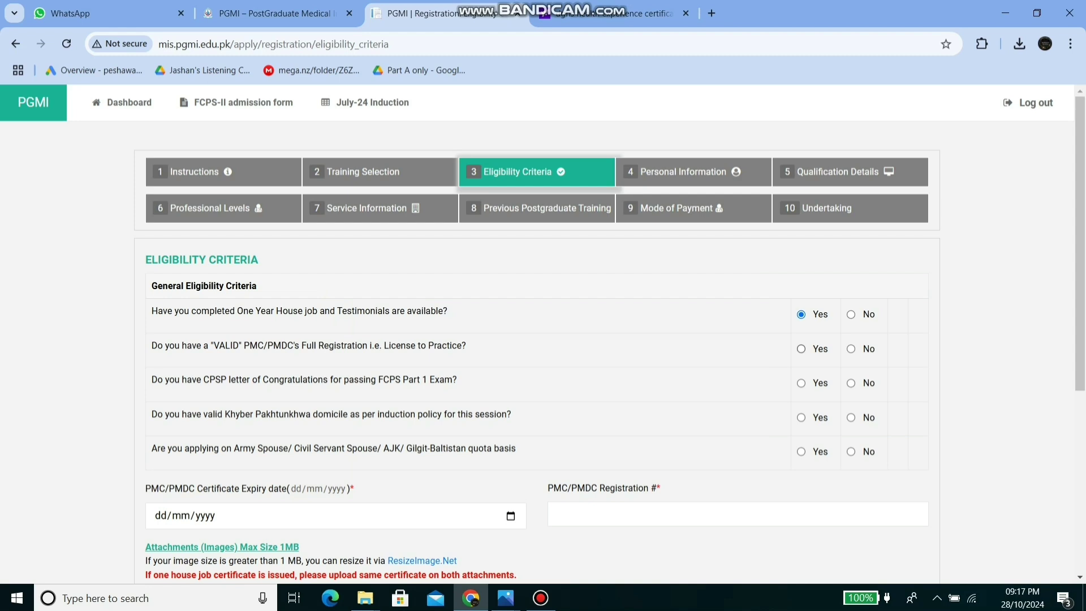
Answer Yes for valid registration, CPSP letter and domicile, No for special quotas, and set the PMC/PMDC certificate expiry date to 06/07/2026.
left_click(800, 349)
left_click(801, 384)
left_click(801, 417)
left_click(851, 452)
left_click(161, 516)
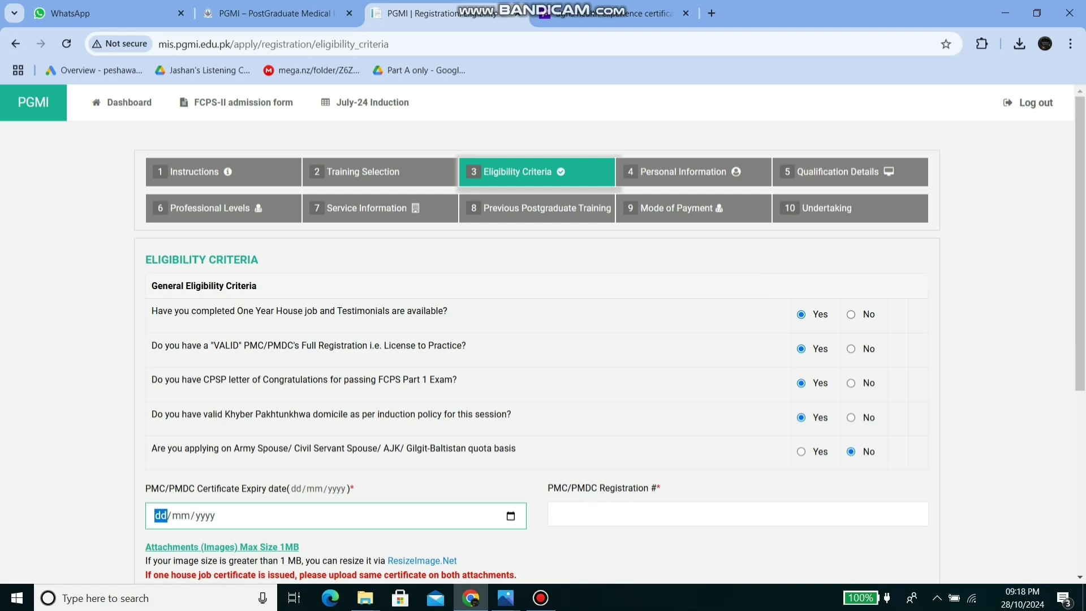
type("06/07/2026")
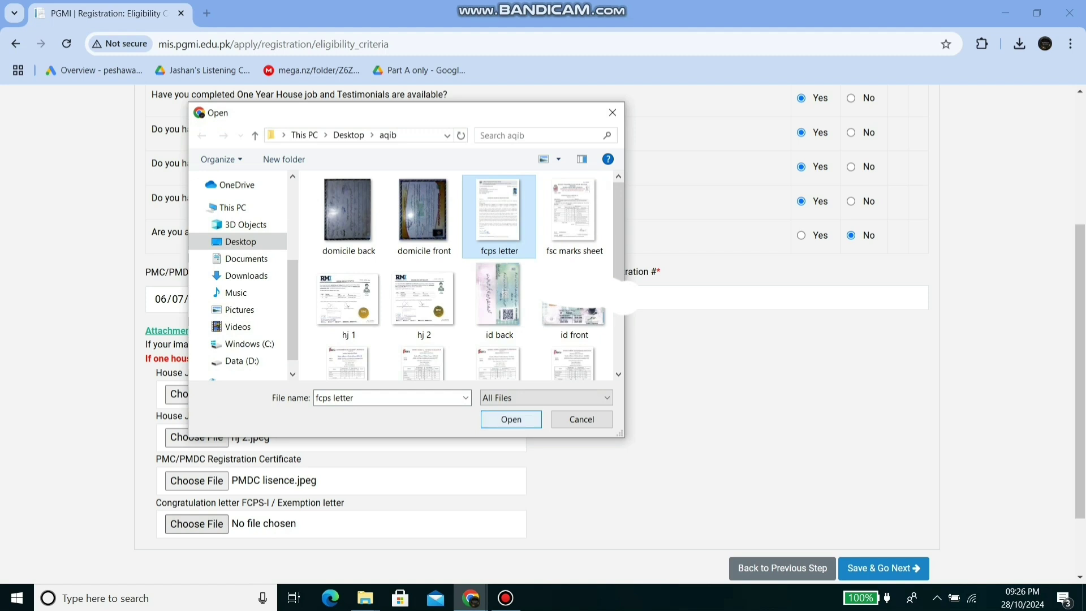
Attach the fcps letter image as the FCPS-I congratulation letter and save the eligibility criteria to proceed to the personal information.
left_click(511, 419)
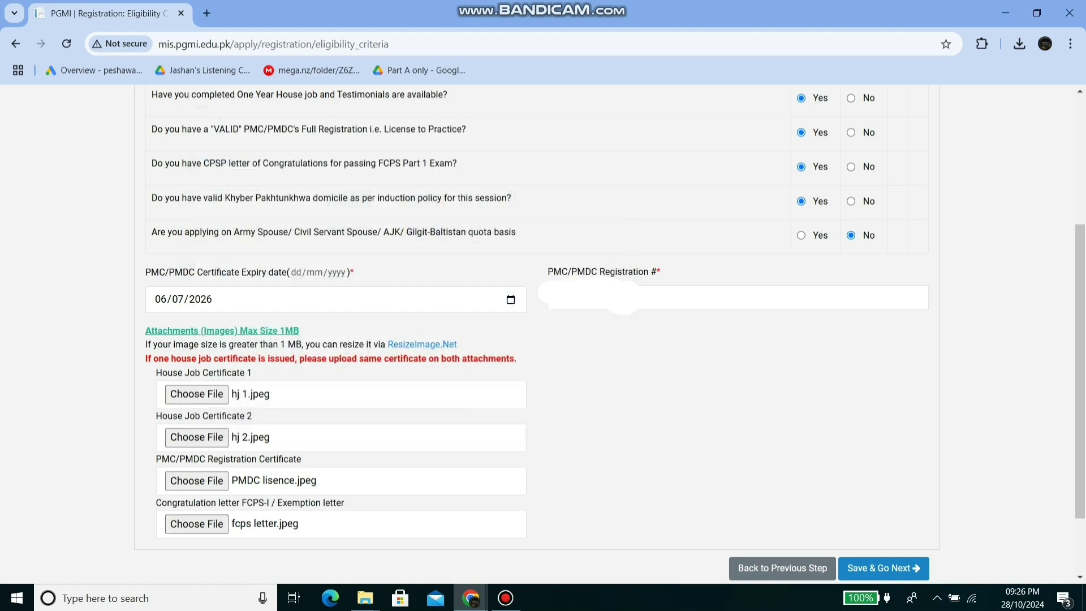
left_click(883, 568)
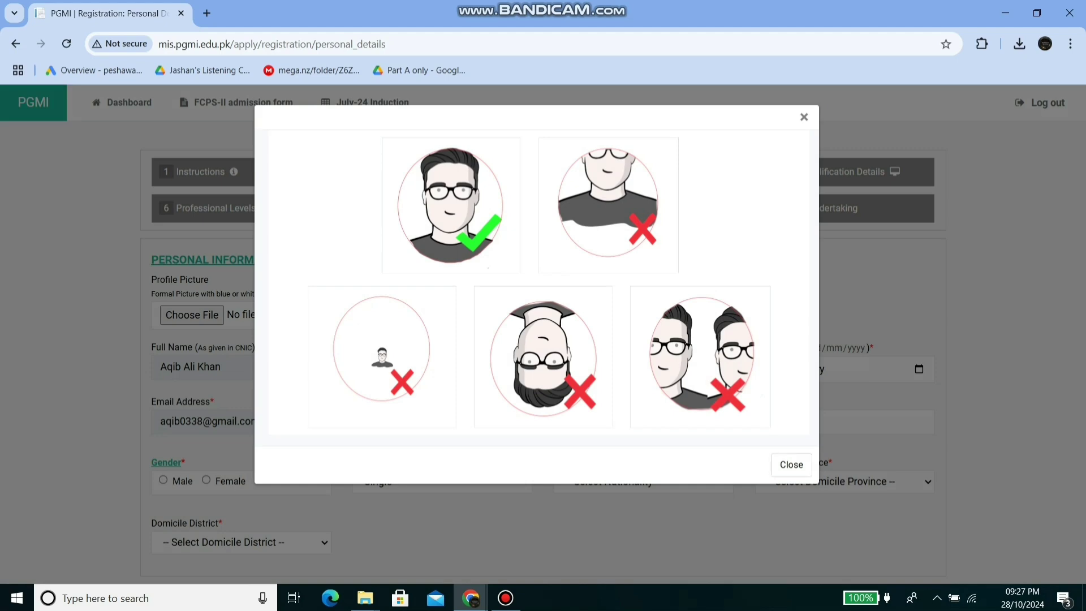
key("Escape")
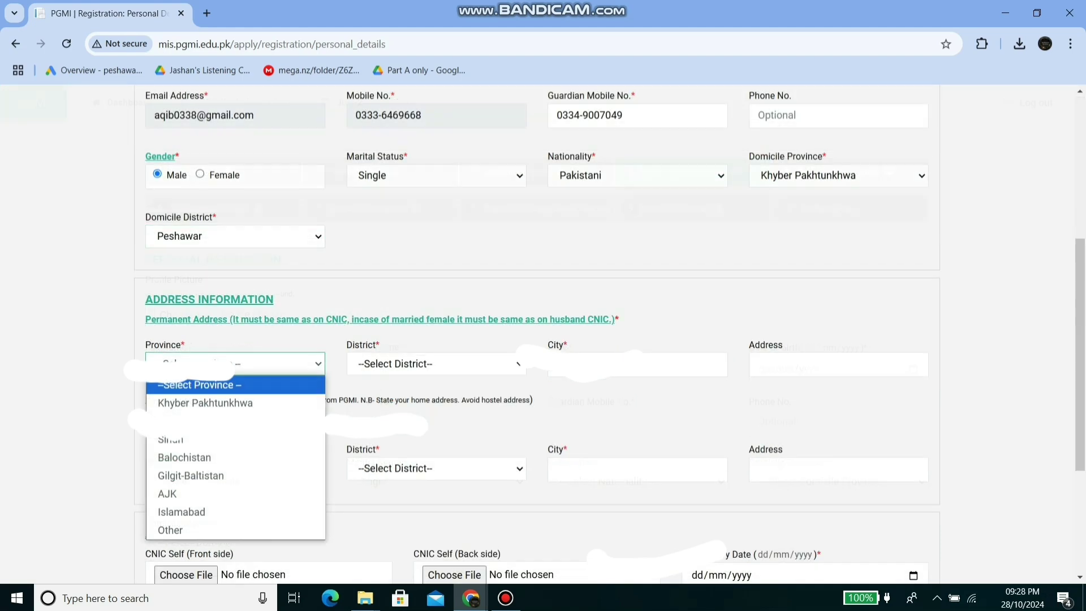
Select the applicant's province and district for the permanent address.
key("Down")
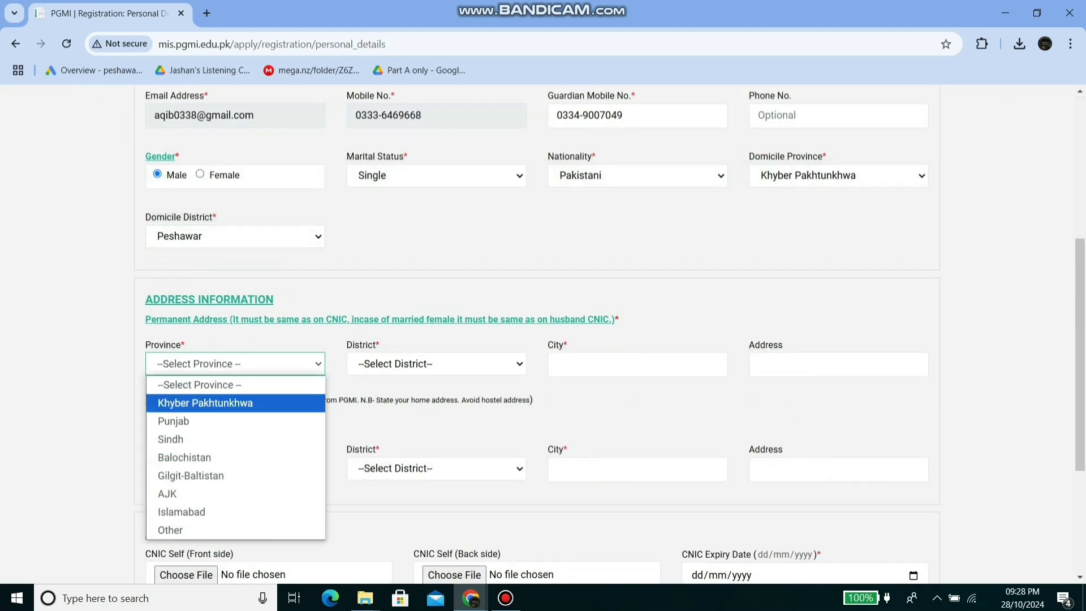
key("Return")
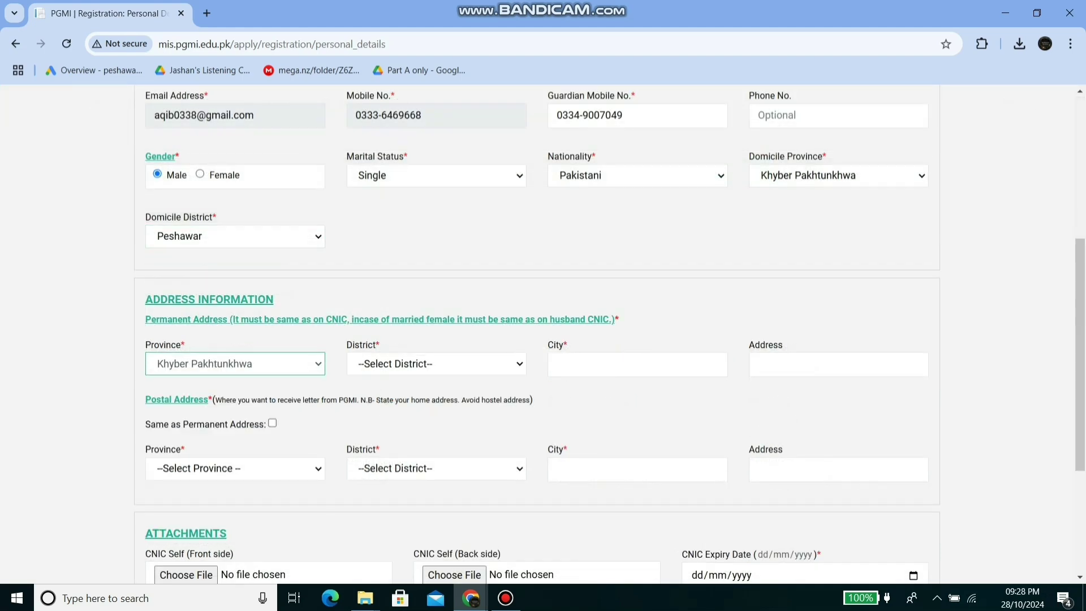
left_click(436, 364)
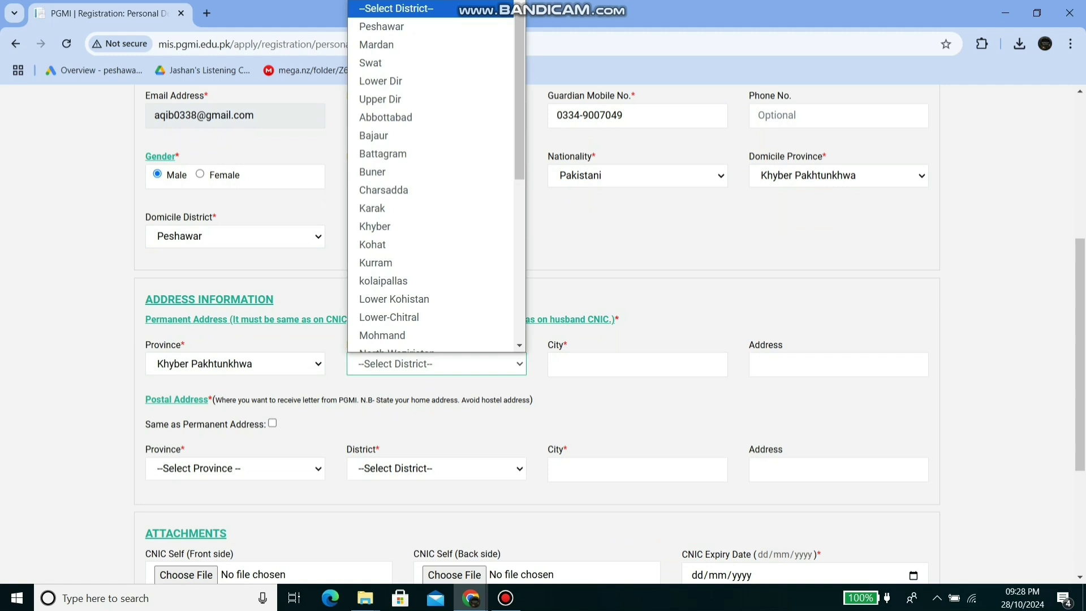
key("Down")
key("Return")
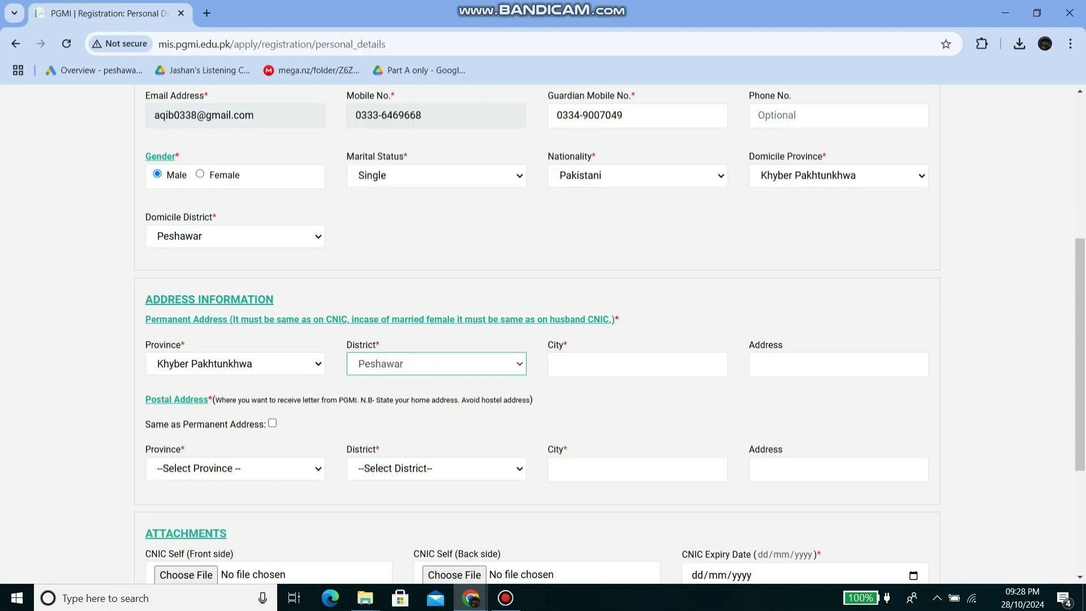
Enter the applicant's city in capitals for the permanent address and begin the street address.
key("Tab")
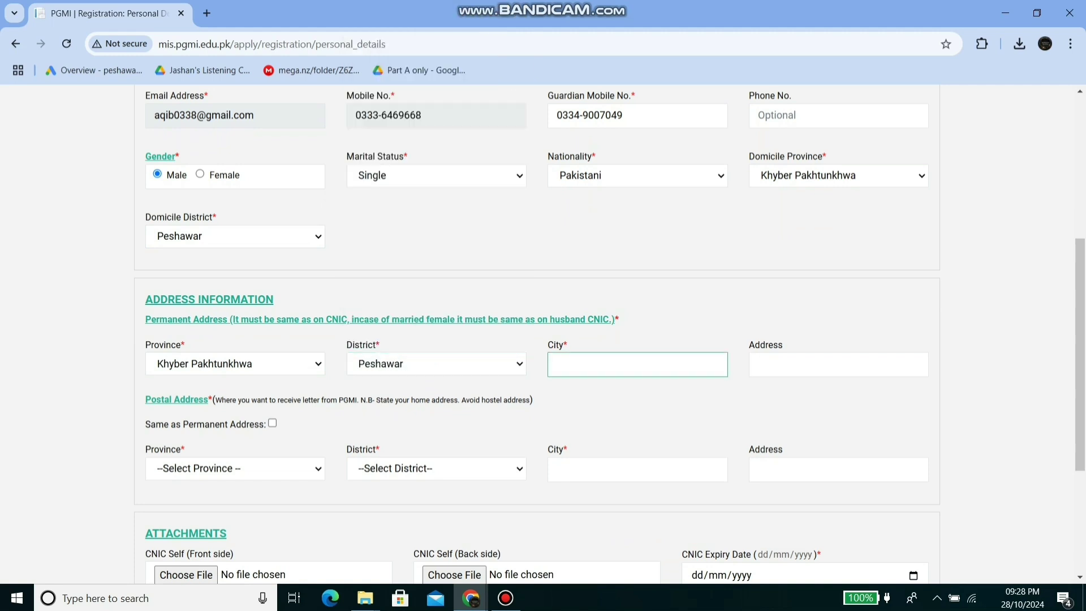
type("p")
key("BackSpace")
type("PESHAWAR")
key("Tab")
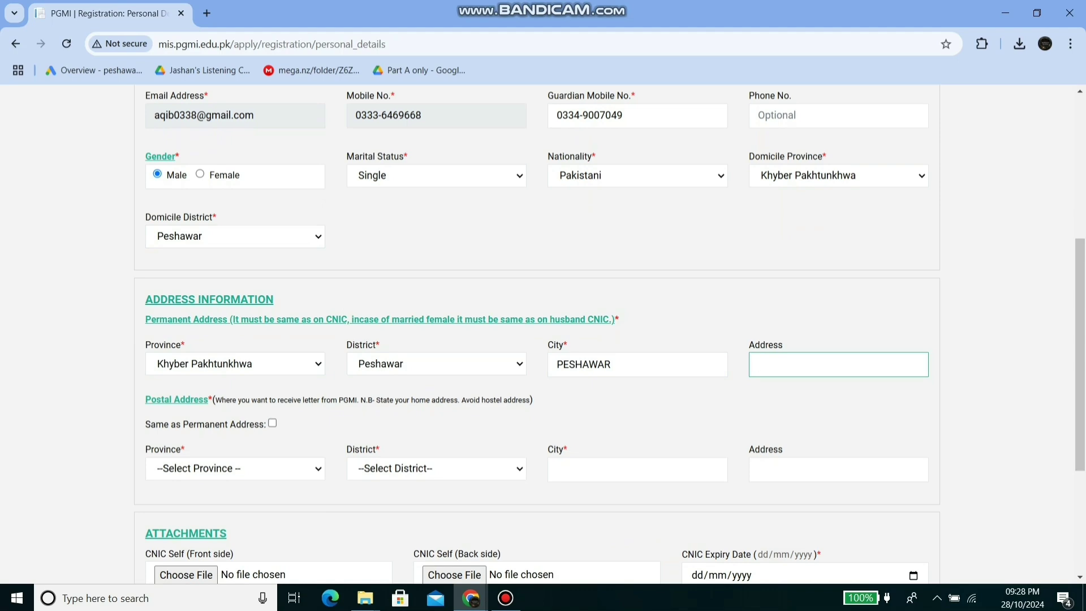
type("H")
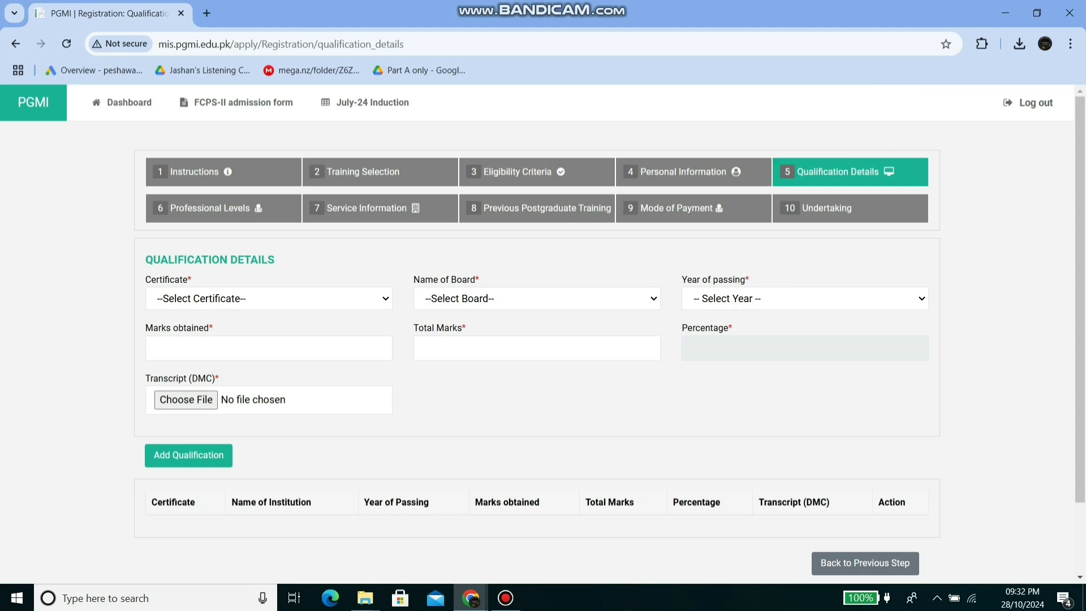
Select S.S.C/ O-Level as the certificate and BISE Peshawar as the board in the qualification details.
left_click(268, 298)
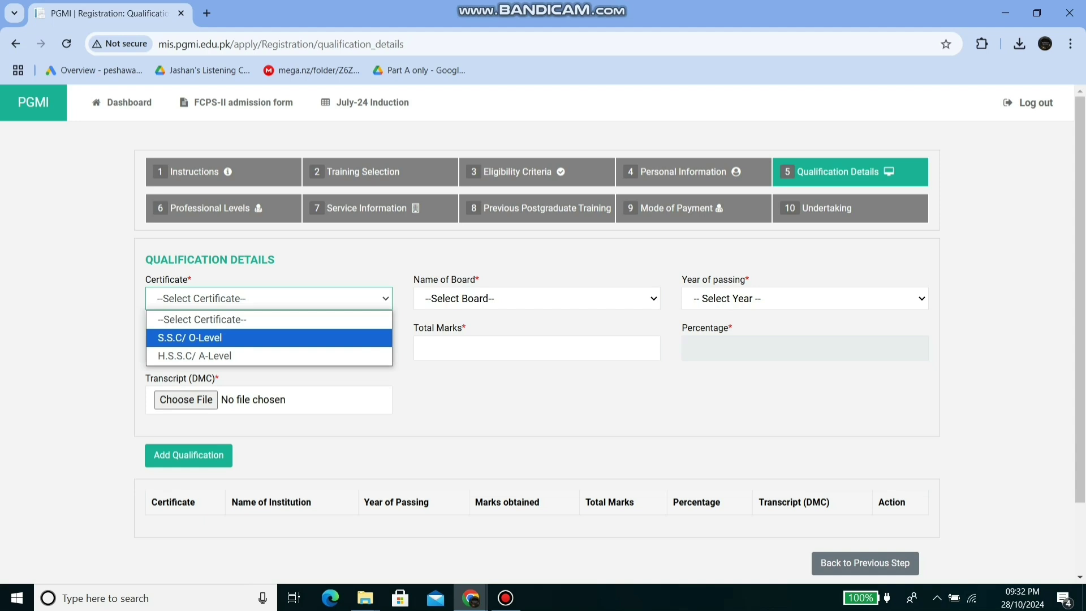
left_click(374, 339)
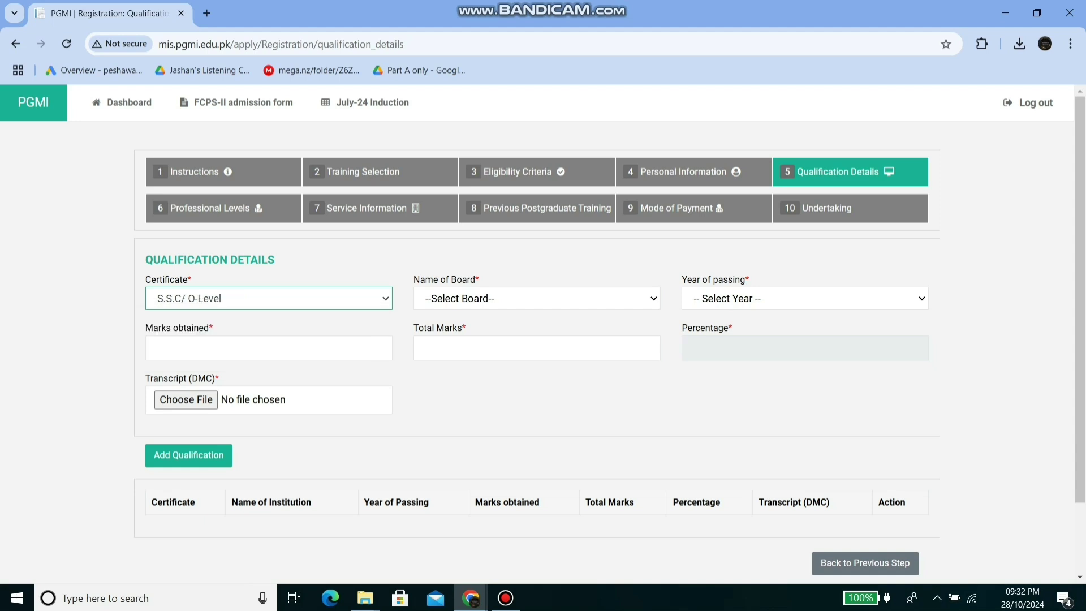
left_click(537, 298)
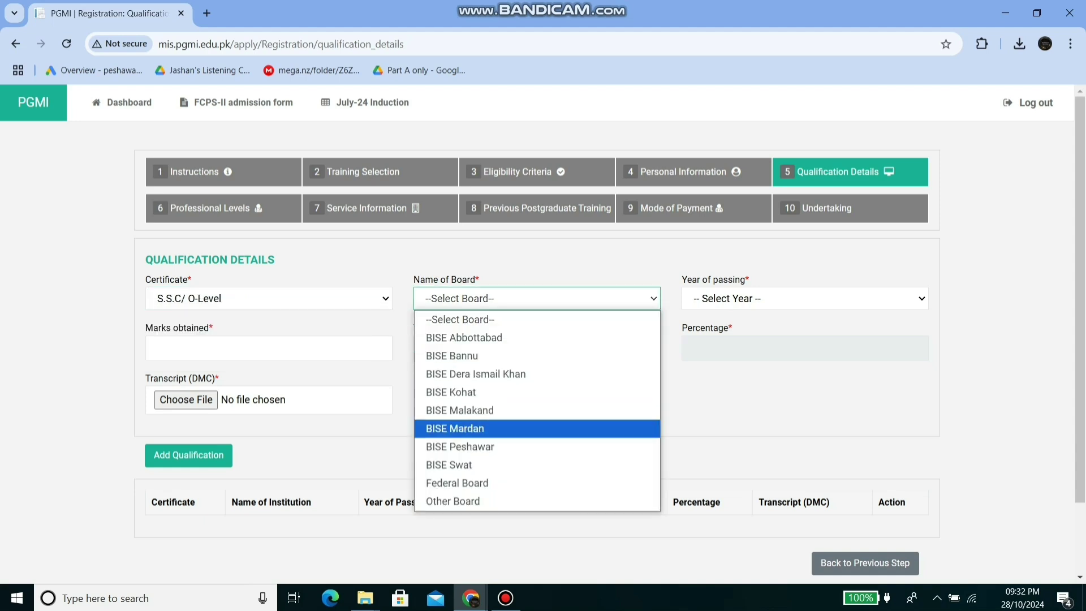
left_click(486, 446)
Set the year of passing for the S.S.C/ O-Level qualification to 2014.
left_click(804, 299)
left_click(805, 299)
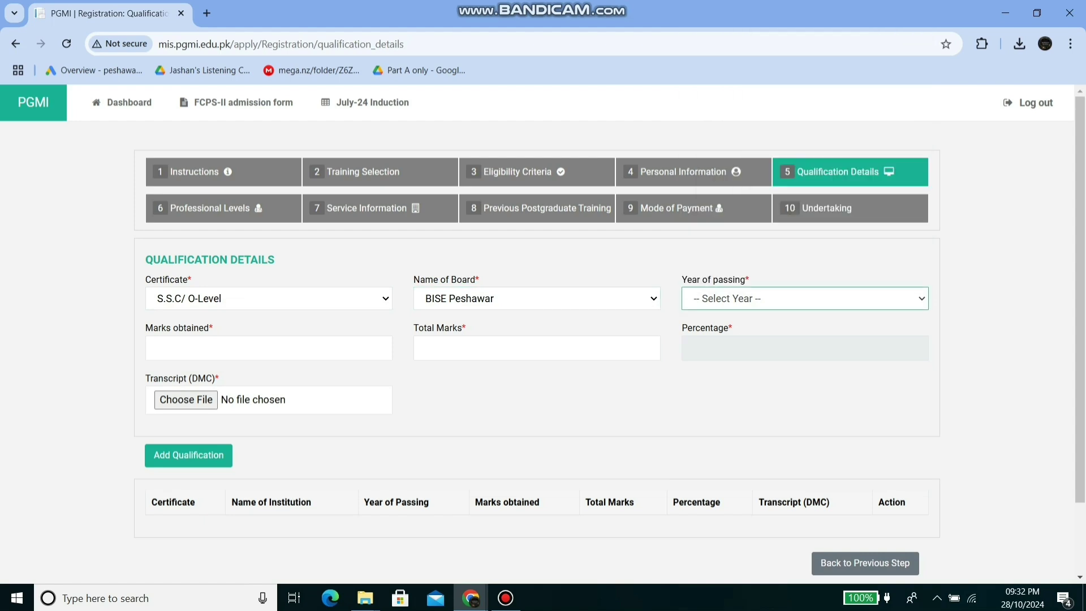
left_click(804, 299)
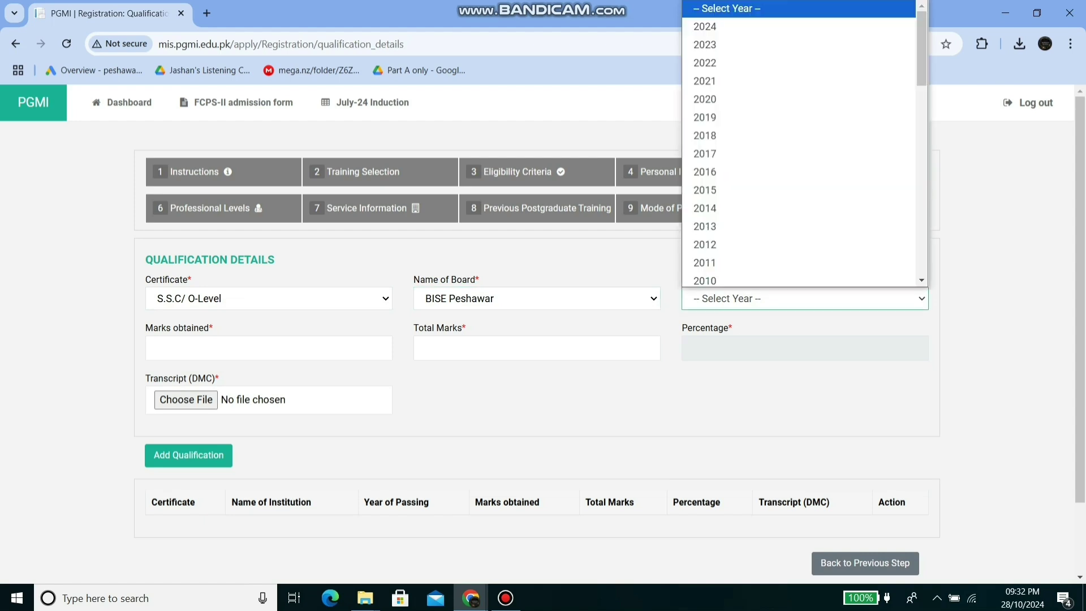
key("Page_Down")
key("Up")
key("Up")
key("Up")
key("Up")
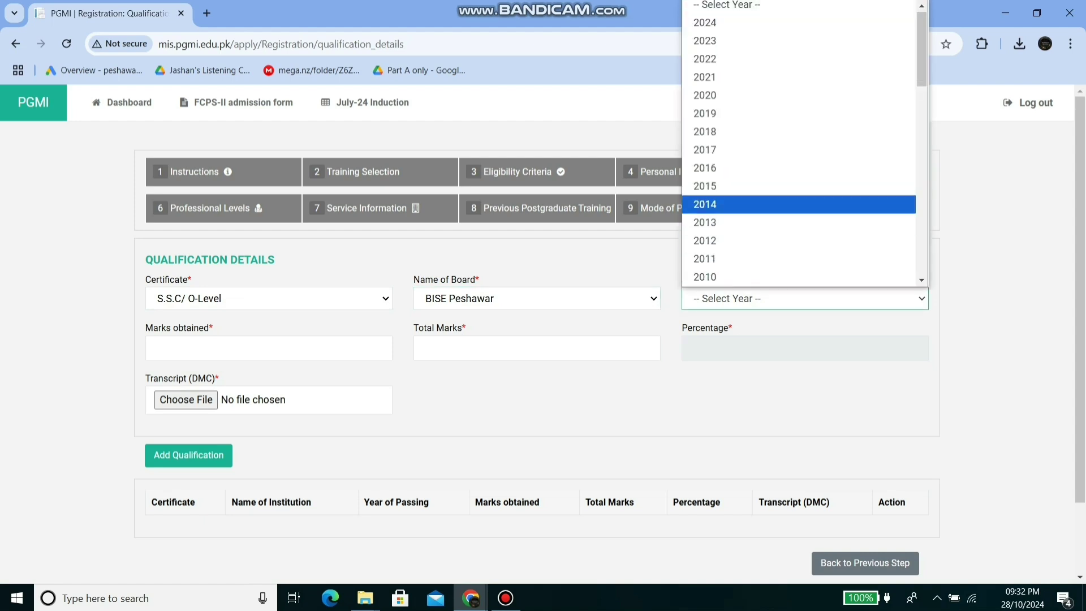
key("Return")
key("Tab")
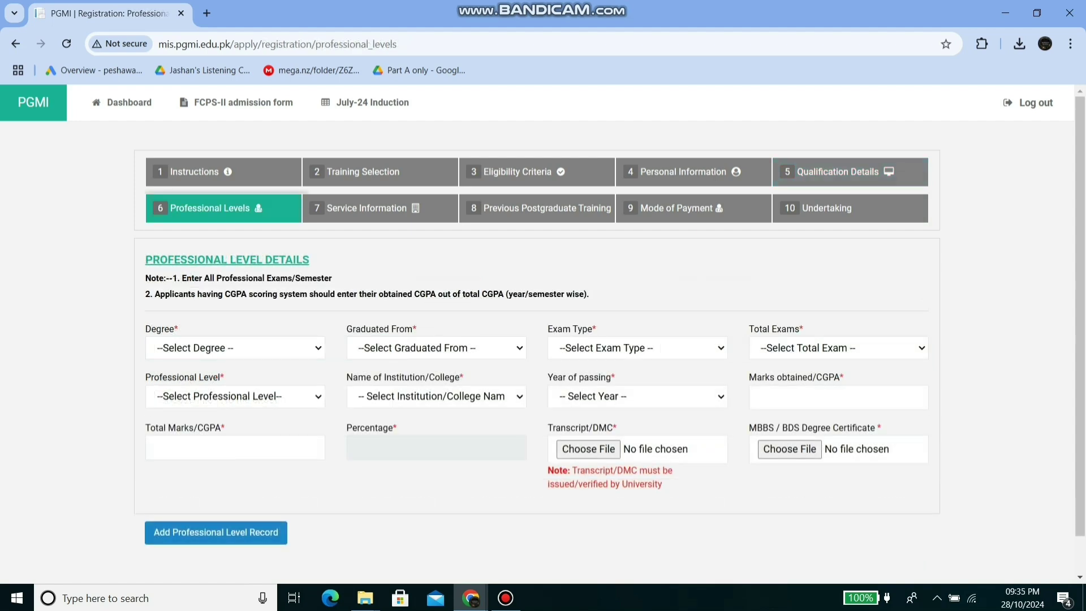
Set the professional level's degree to MBBS/MD and choose Pakistan as the place of graduation.
left_click(235, 347)
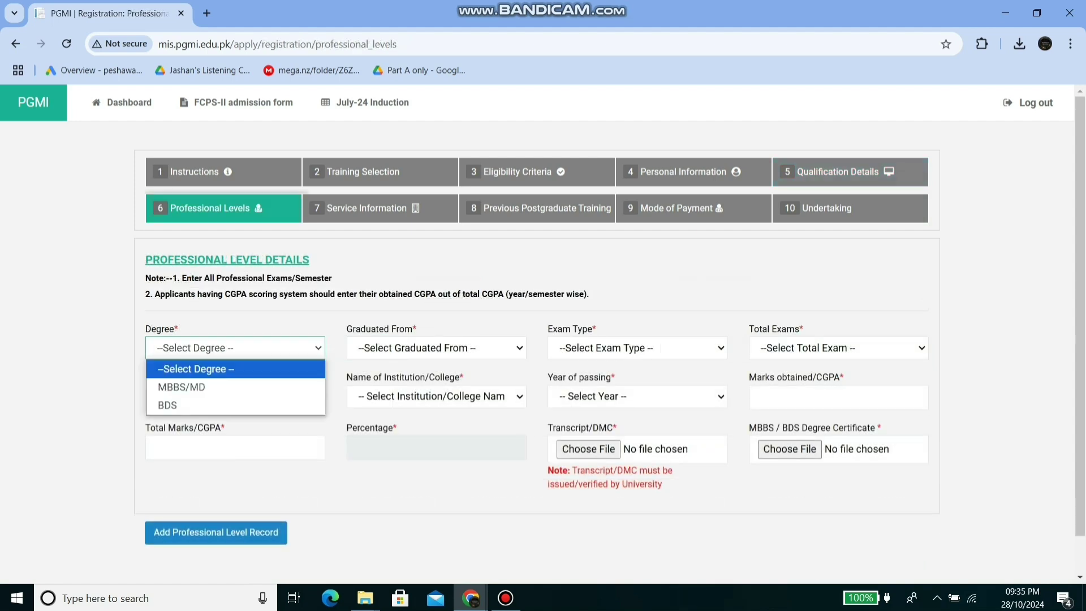
key("Down")
key("Return")
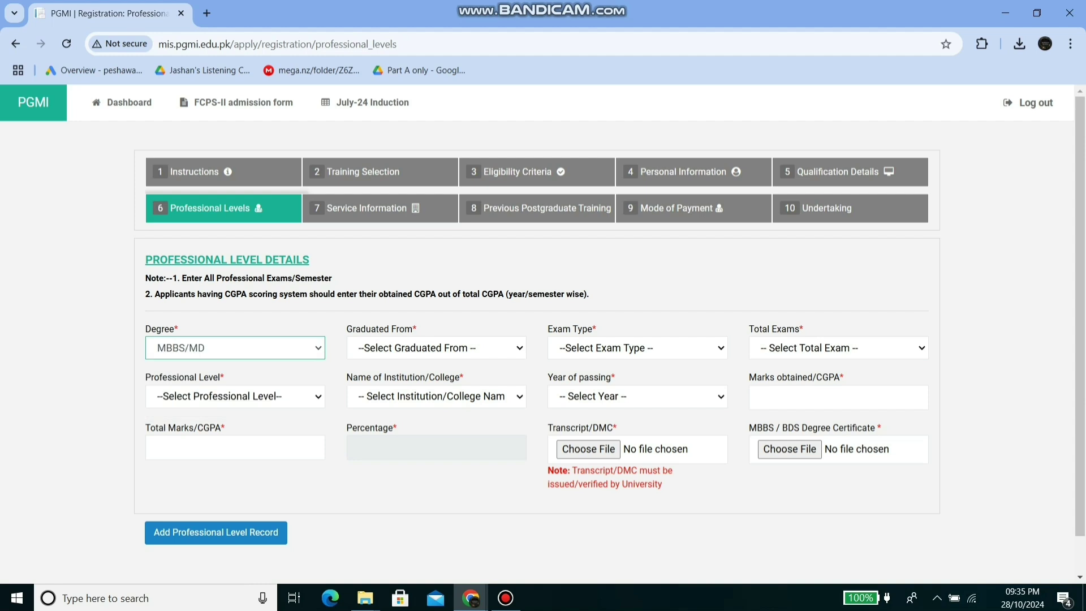
left_click(436, 347)
key("Down")
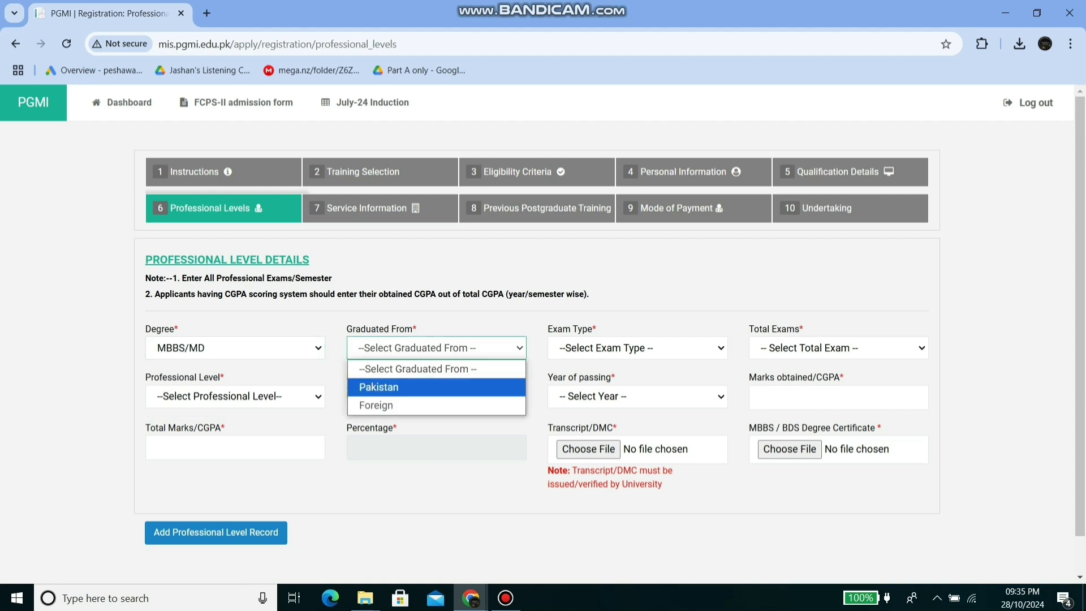